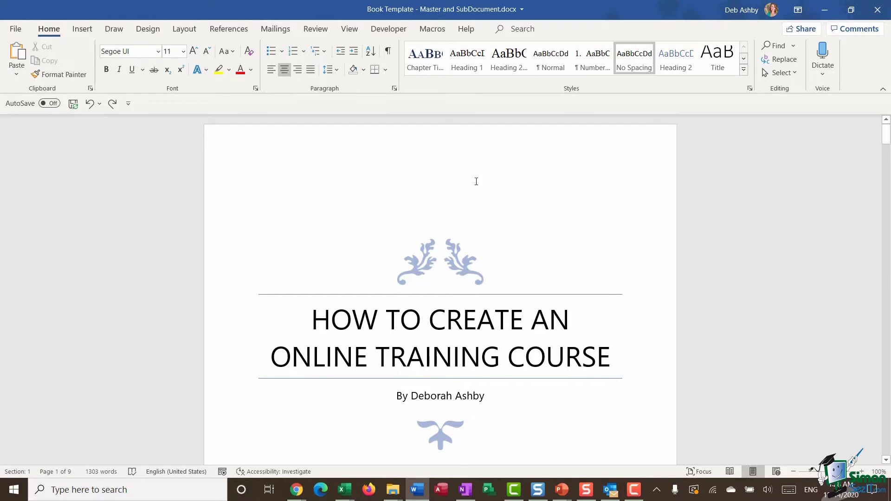
Step: Scroll down past the Dedication and front matter to the Part 1 page
scroll(476, 181, "down", 1)
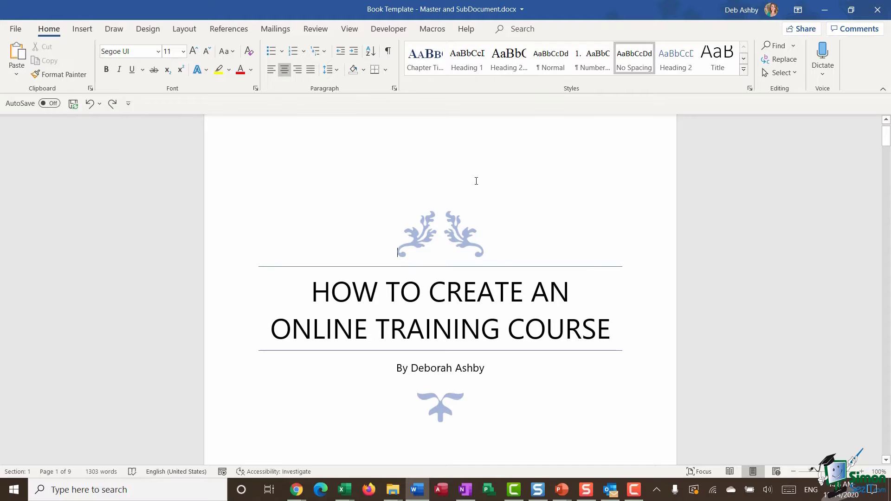
scroll(476, 181, "down", 2)
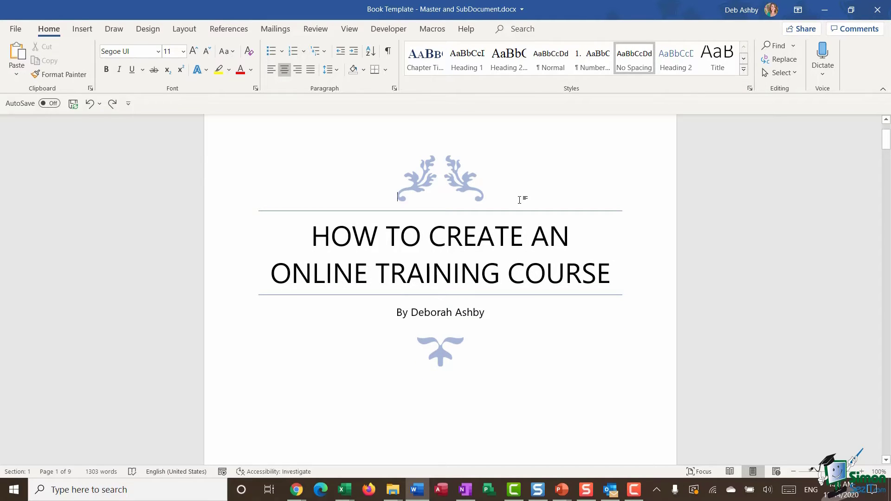
scroll(519, 199, "down", 20)
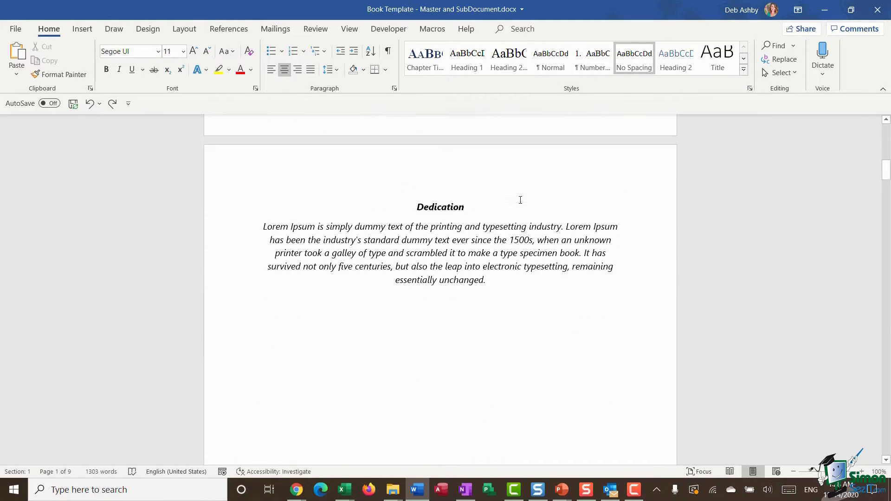
scroll(450, 207, "down", 15)
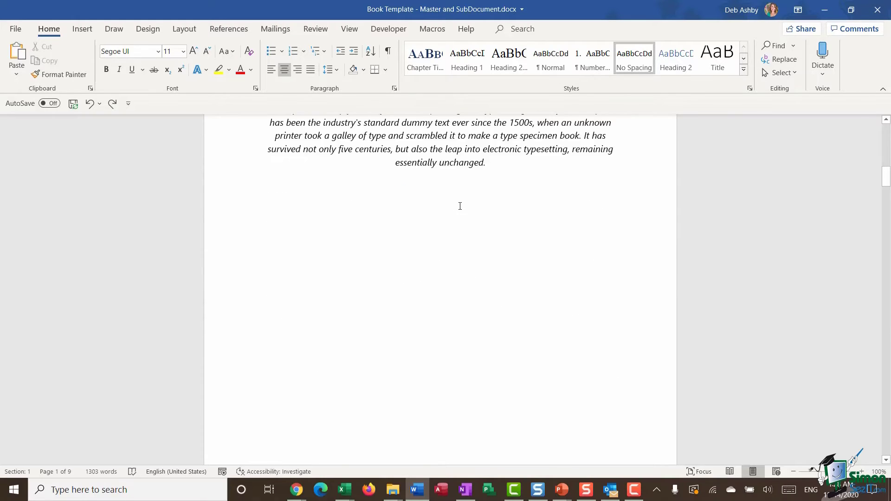
scroll(457, 208, "down", 15)
scroll(454, 209, "down", 15)
scroll(454, 207, "down", 15)
scroll(450, 210, "down", 2)
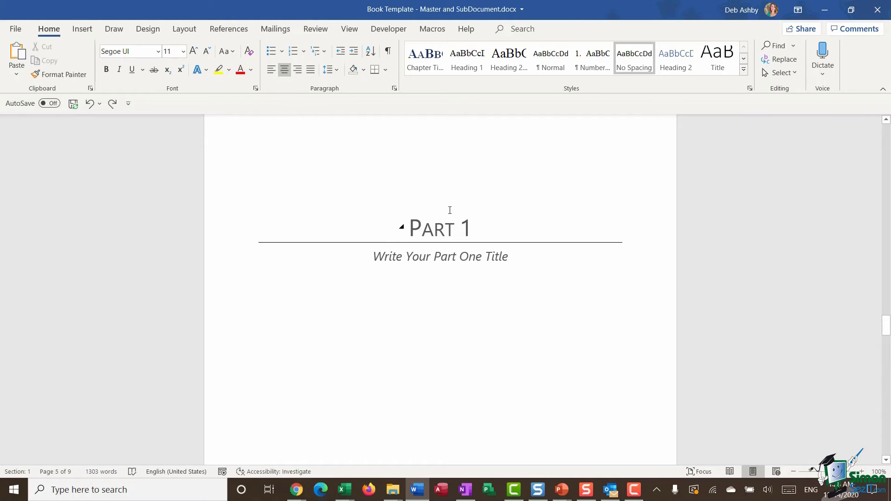
scroll(459, 202, "down", 10)
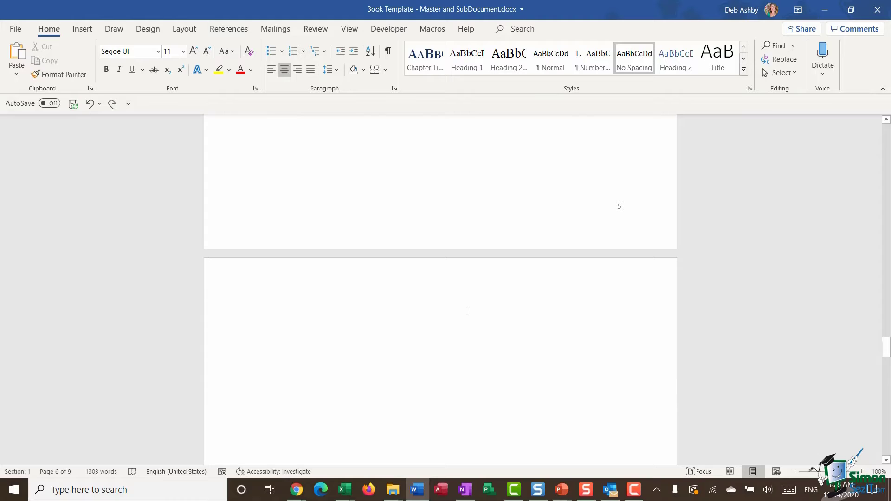
scroll(413, 276, "up", 3)
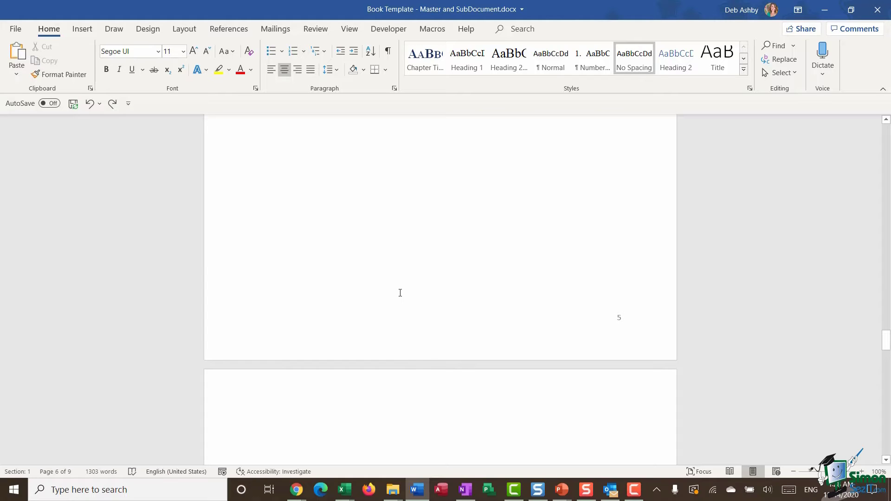
scroll(400, 293, "down", 4)
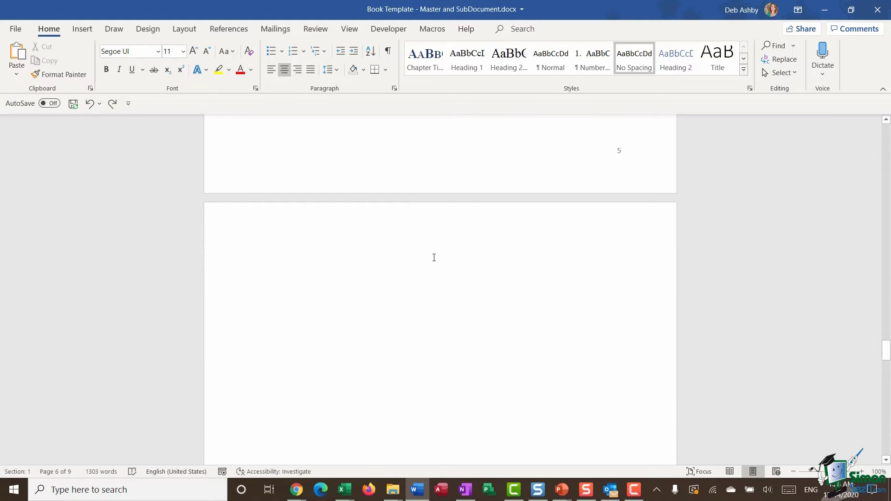
scroll(426, 260, "up", 10)
scroll(425, 263, "up", 2)
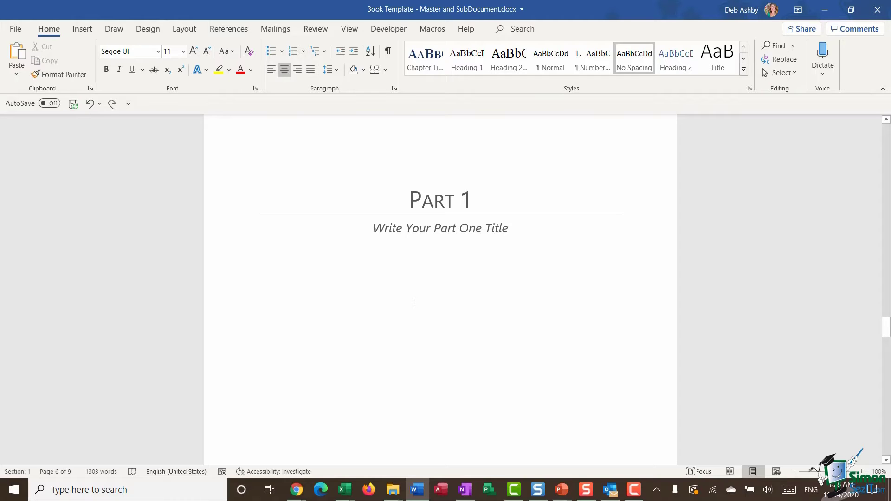
mouse_move(392, 489)
left_click(433, 459)
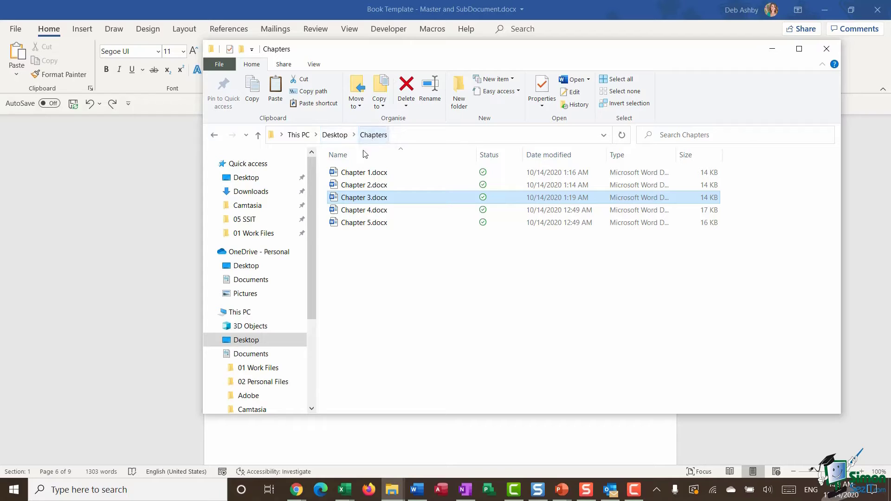
left_click(363, 172)
left_click(377, 186)
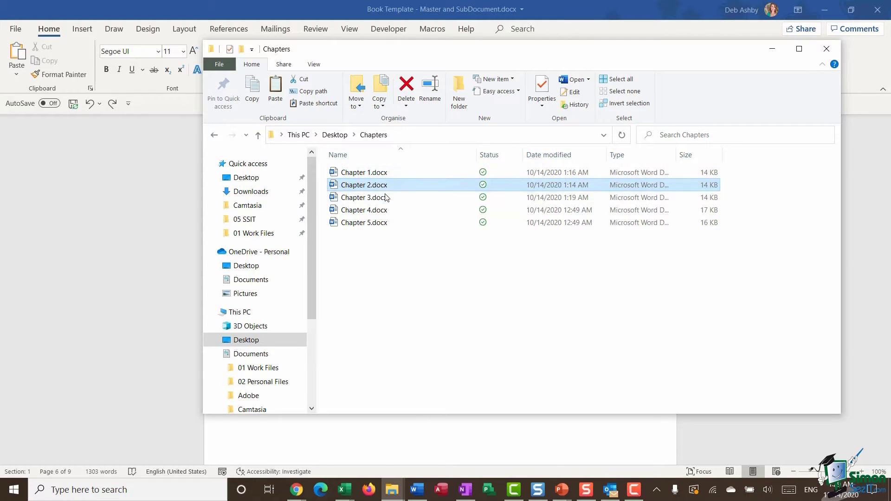
left_click(377, 198)
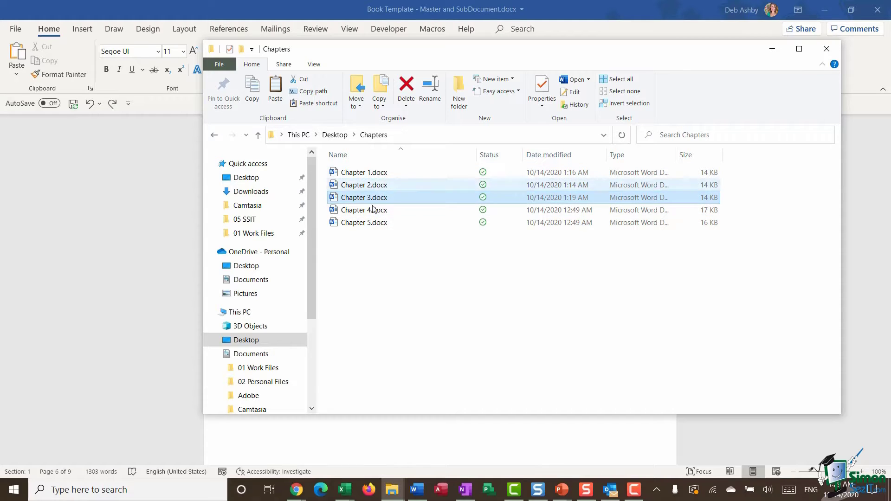
left_click(534, 434)
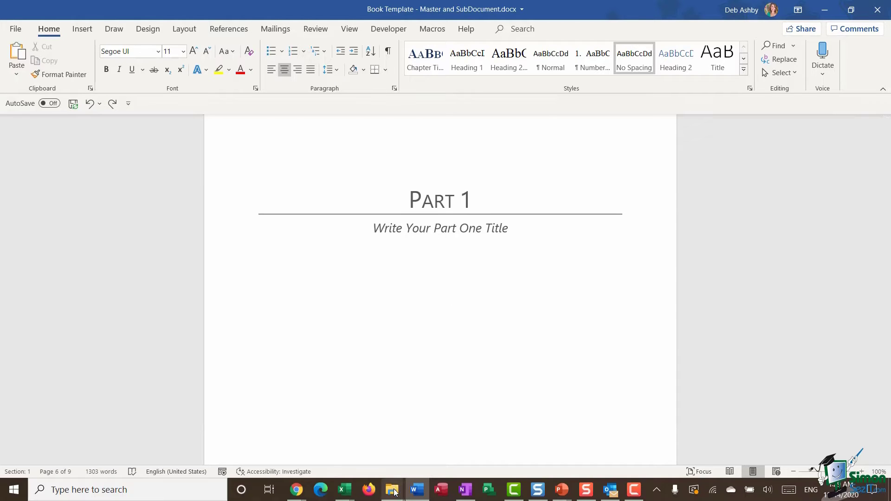
Step: Minimize the Chapters folder window and place the cursor on the blank page 7 after Part 1
mouse_move(393, 489)
left_click(439, 451)
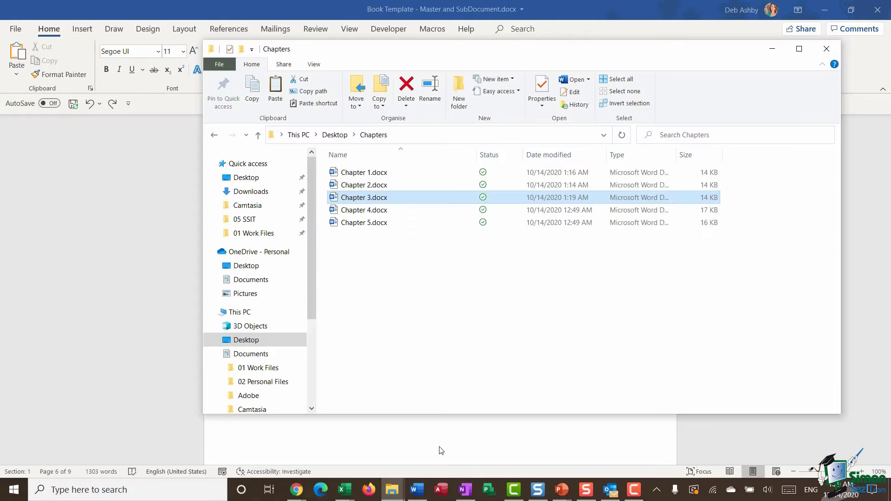
left_click(773, 51)
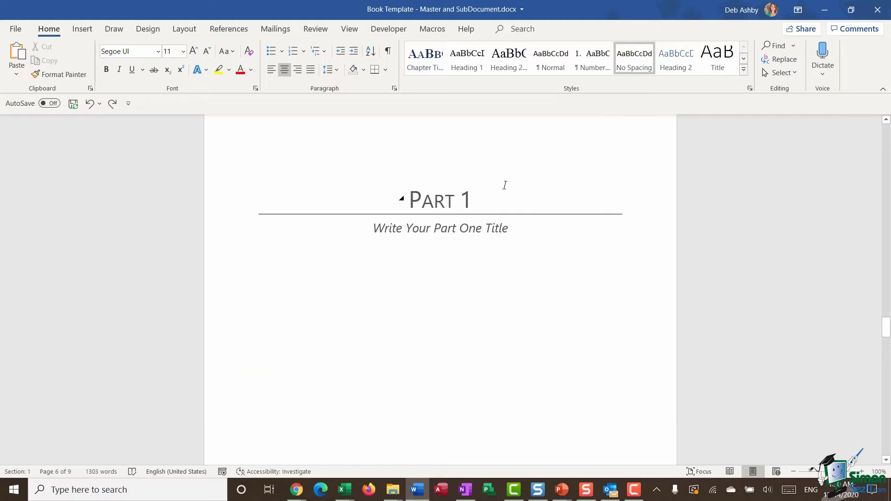
scroll(485, 184, "down", 6)
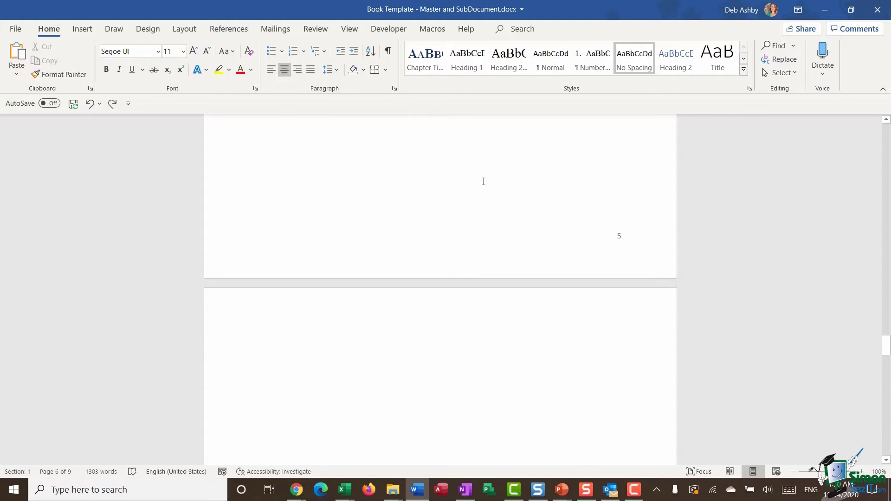
left_click(269, 231)
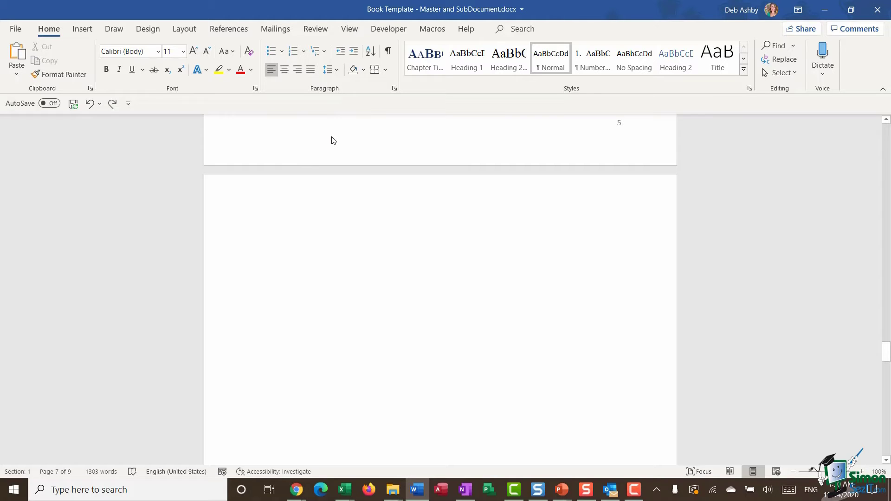
Step: Switch the master document to Outline view with the Part 1 and Part 2 headings visible
left_click(351, 30)
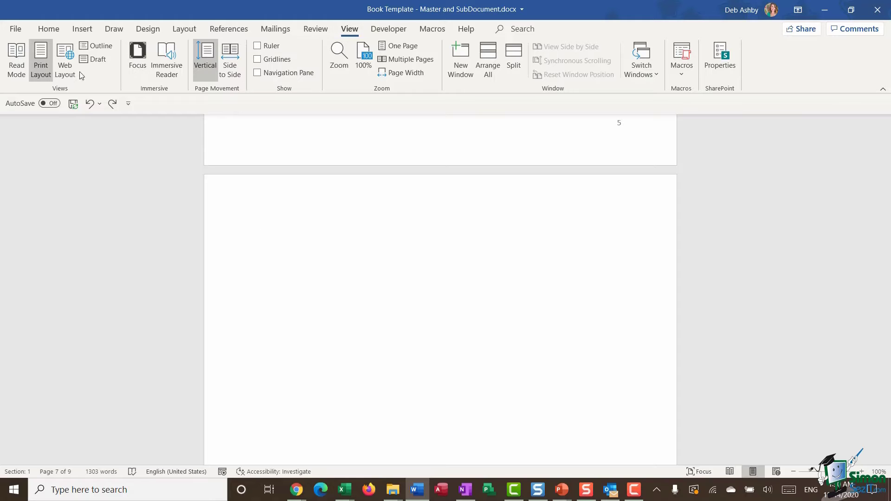
left_click(106, 46)
scroll(242, 214, "up", 5)
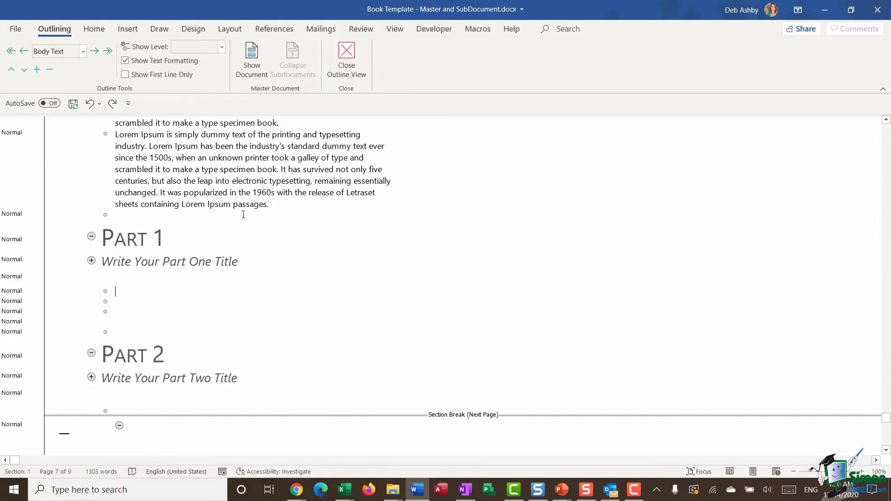
scroll(236, 212, "down", 2)
scroll(189, 183, "up", 5)
scroll(189, 182, "down", 5)
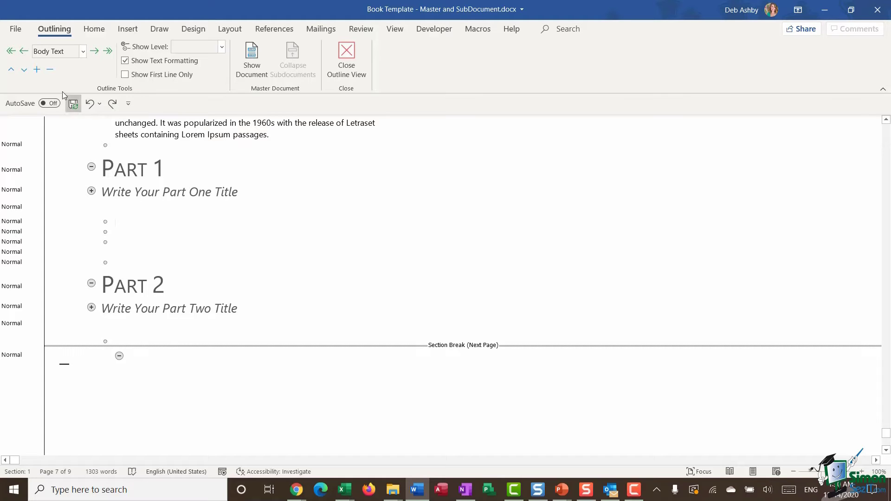
left_click(94, 29)
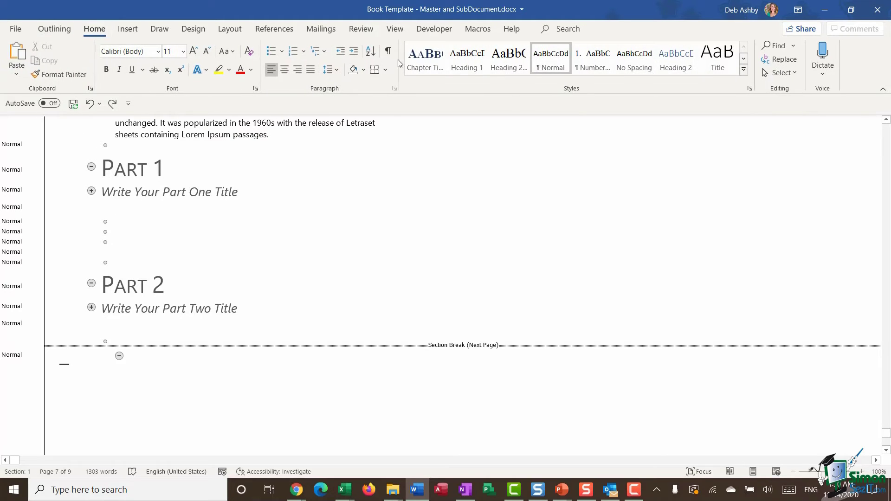
Step: Turn on Show/Hide ¶ to reveal page breaks, then return to the Outlining tools
left_click(387, 50)
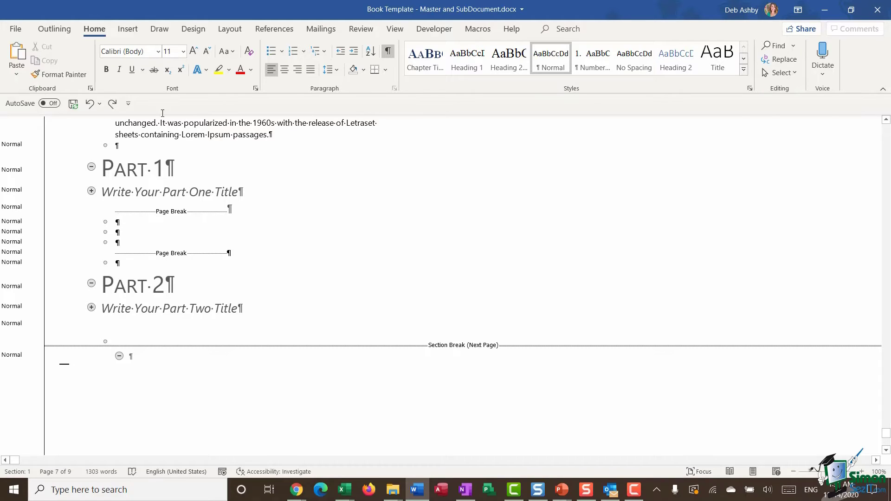
left_click(65, 31)
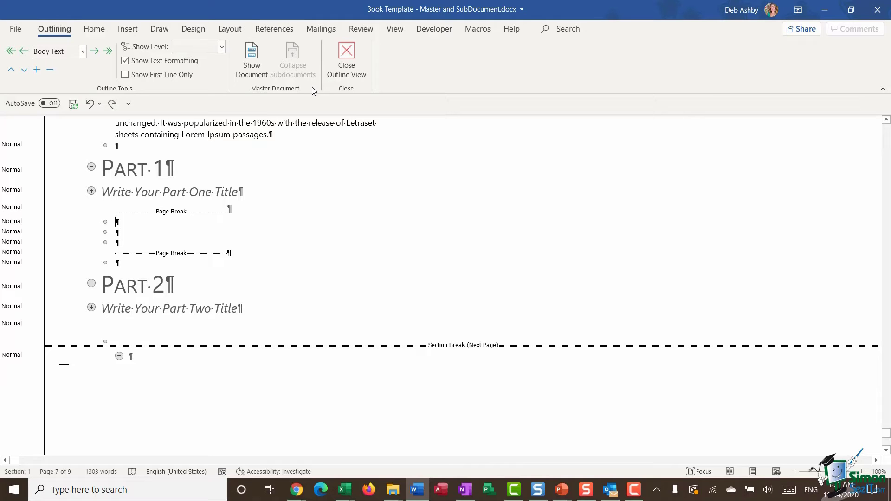
Step: Show the Master Document tools and pick Chapter 1.docx in the Insert Subdocument dialog
left_click(250, 75)
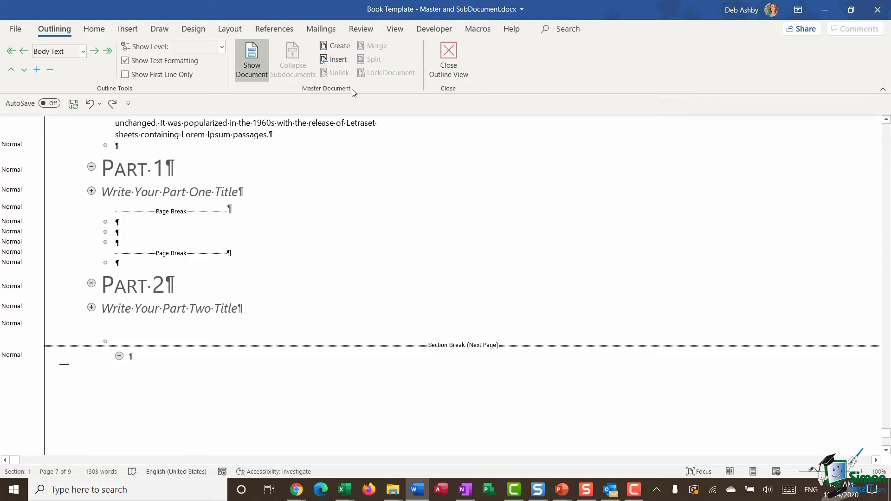
left_click(340, 63)
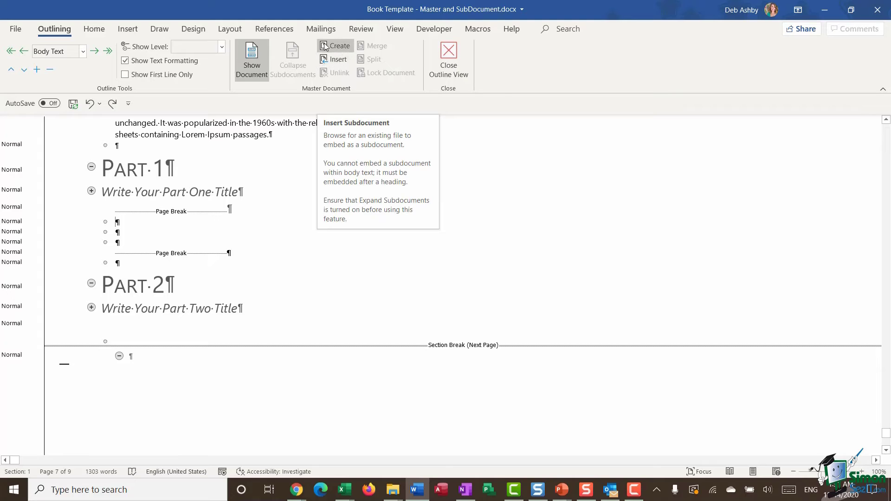
left_click(340, 63)
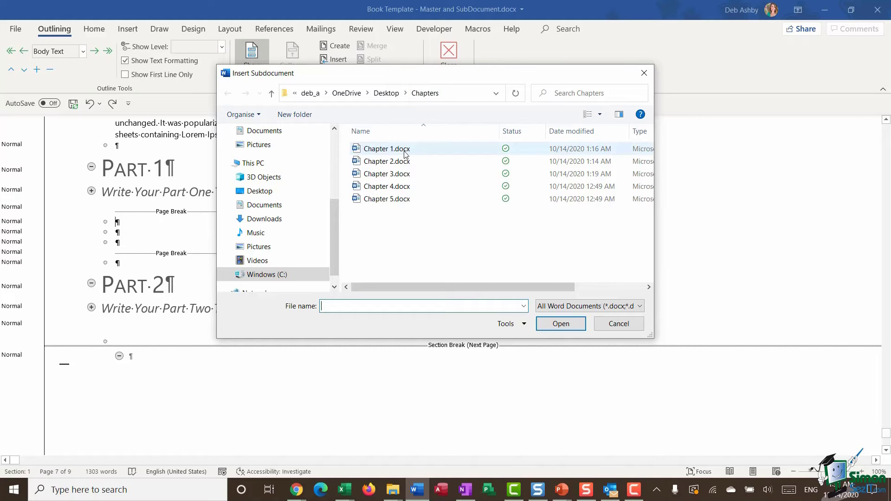
left_click(383, 152)
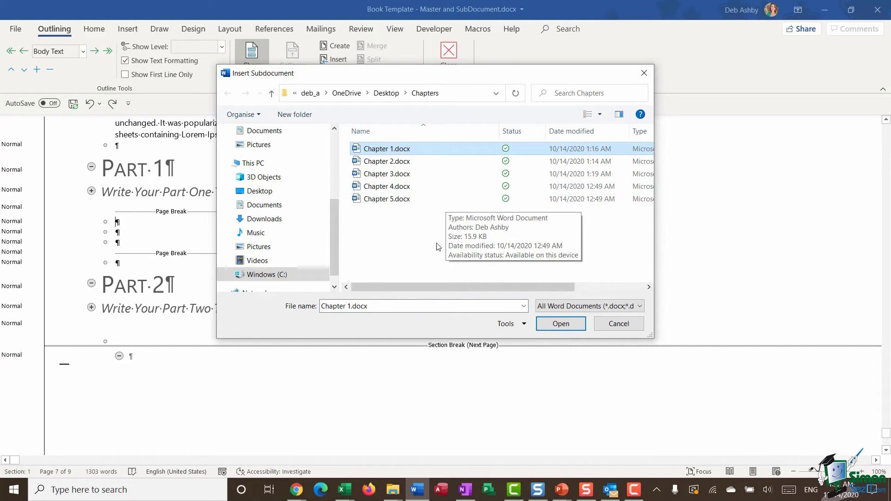
Step: Insert Chapter 1.docx under Part 1, confirm Chapter One's position, and close Outline View
left_click(569, 324)
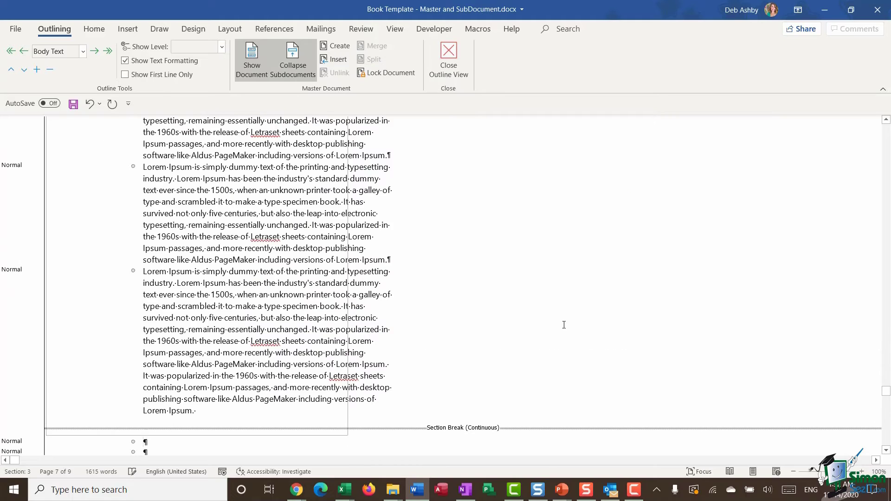
scroll(508, 300, "up", 15)
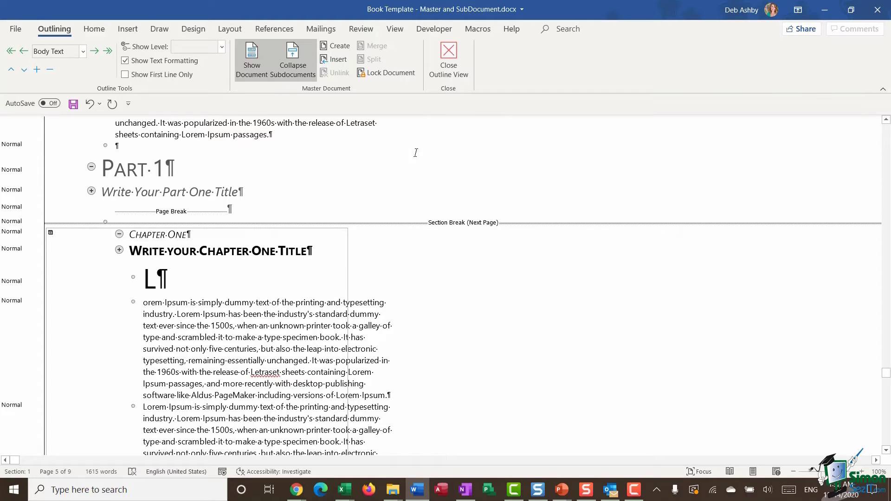
left_click(447, 60)
scroll(400, 184, "up", 15)
scroll(414, 181, "down", 6)
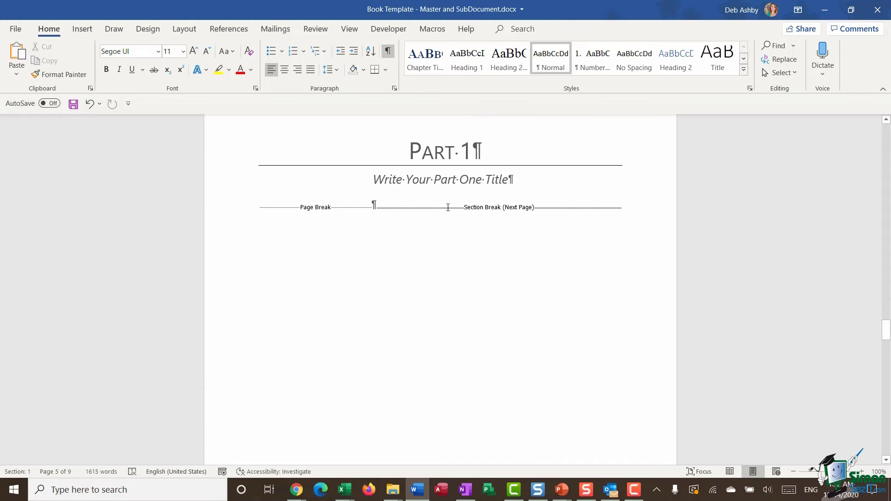
Step: Review Chapter One's inserted text in Print Layout down to the continuous section break on page 7
scroll(448, 207, "down", 18)
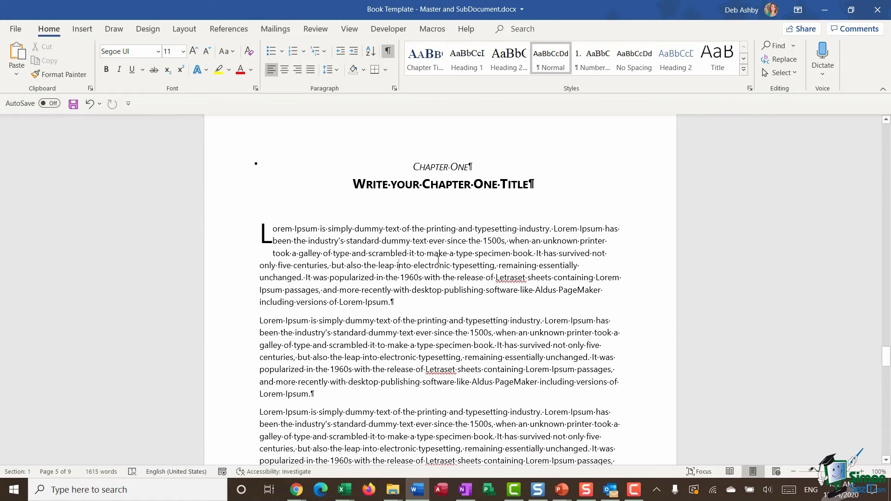
scroll(434, 267, "down", 3)
scroll(393, 251, "up", 3)
left_click(480, 252)
left_click(466, 265)
scroll(448, 279, "down", 7)
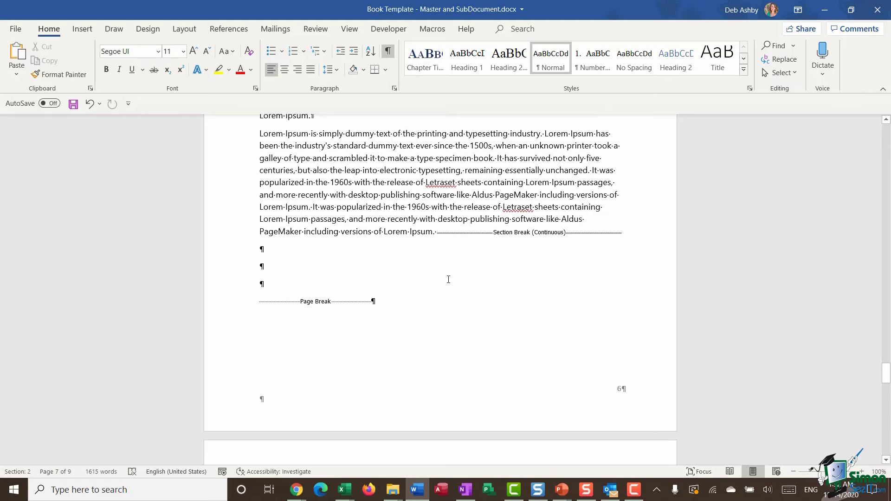
Step: Return to Outline view, put the cursor after Chapter One, and use Show Document
left_click(351, 31)
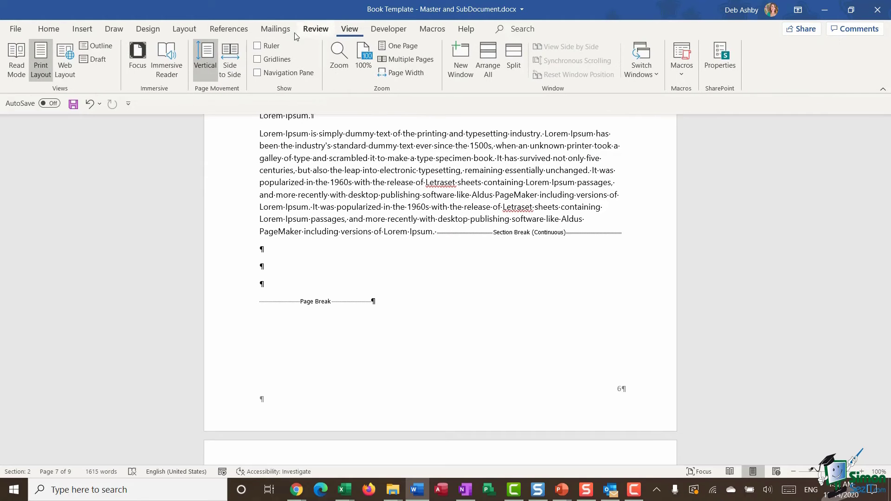
left_click(92, 45)
scroll(279, 239, "down", 2)
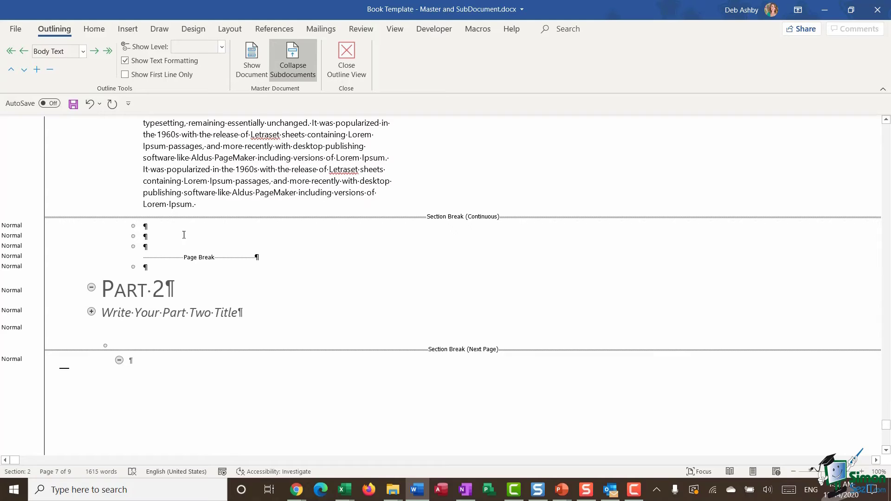
left_click(152, 227)
left_click(256, 56)
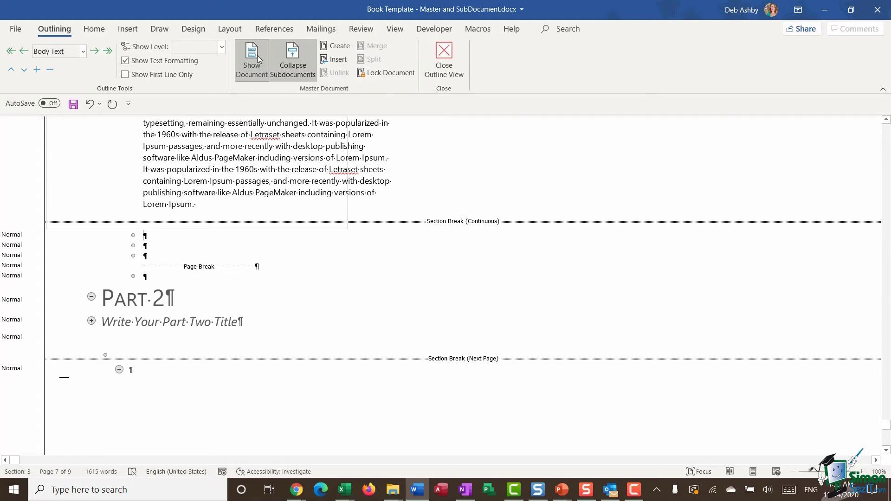
Step: Insert Chapter 2.docx as a subdocument after Chapter One
left_click(343, 61)
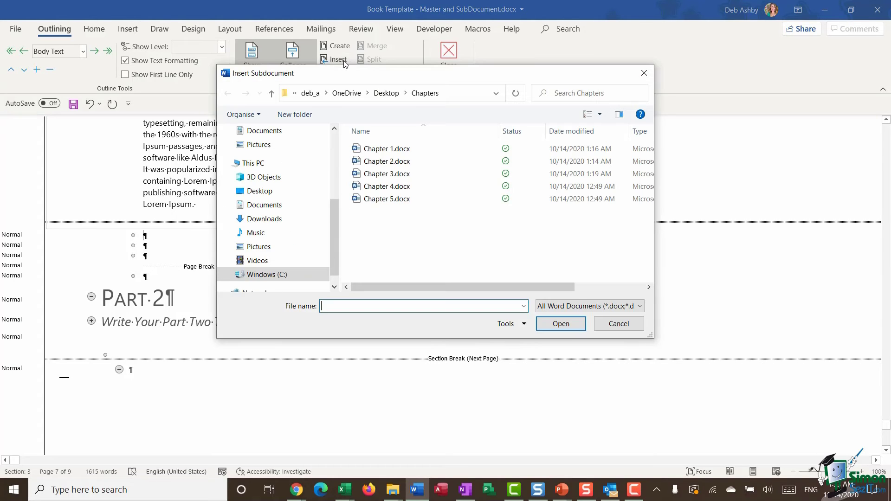
left_click(402, 167)
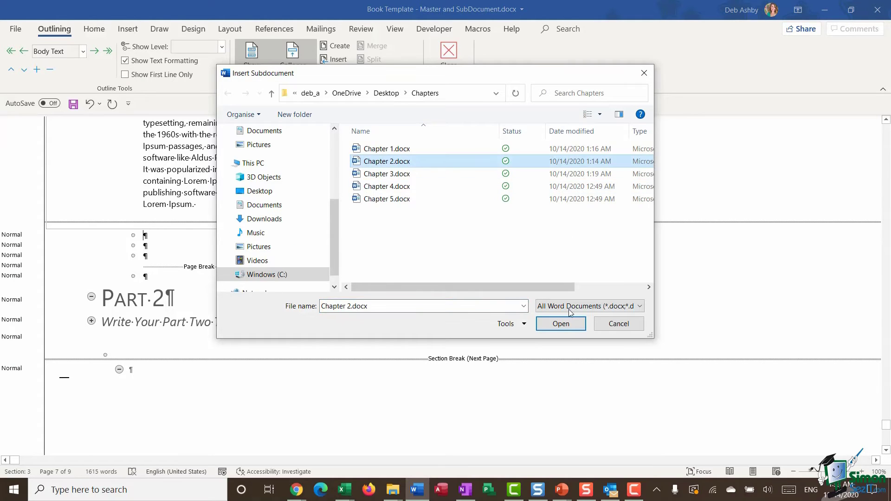
left_click(562, 324)
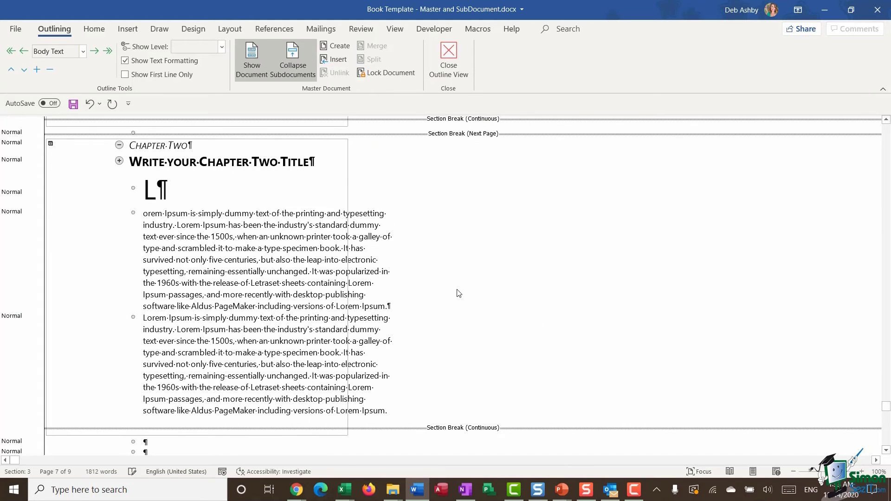
scroll(230, 312, "down", 6)
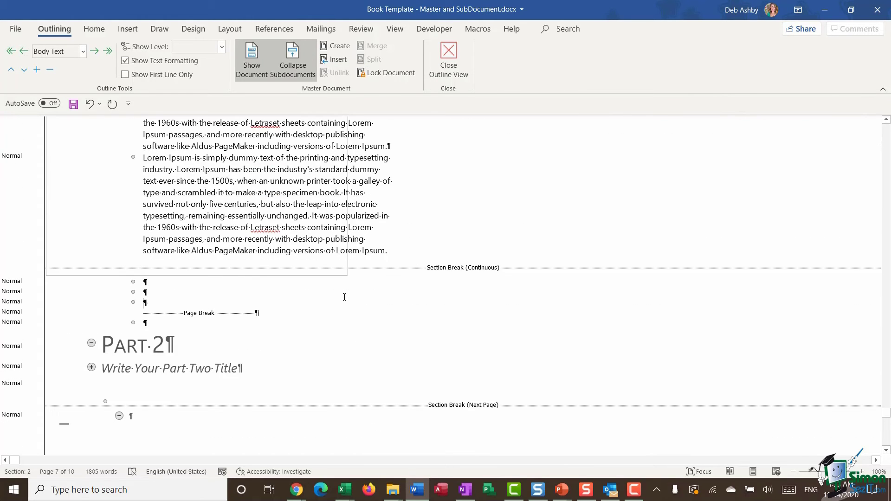
scroll(351, 257, "down", 4)
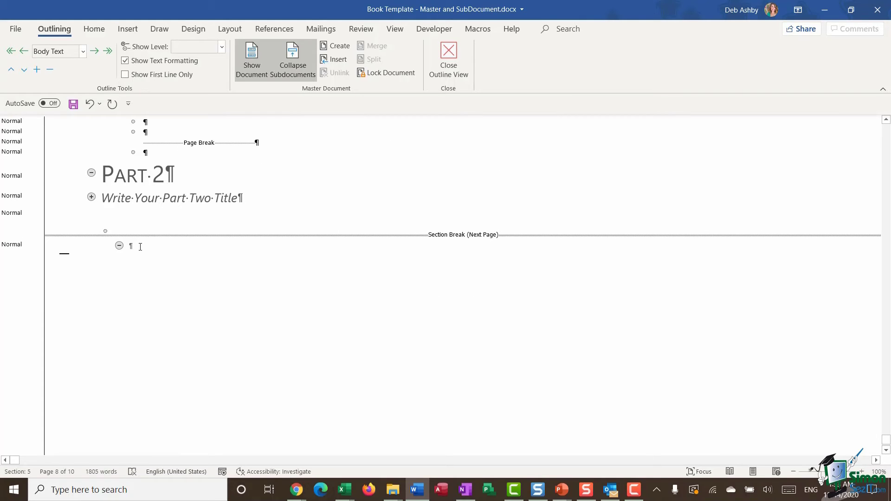
Step: Insert Chapter 3.docx and Chapter 4.docx as subdocuments below the Part 2 page
left_click(140, 247)
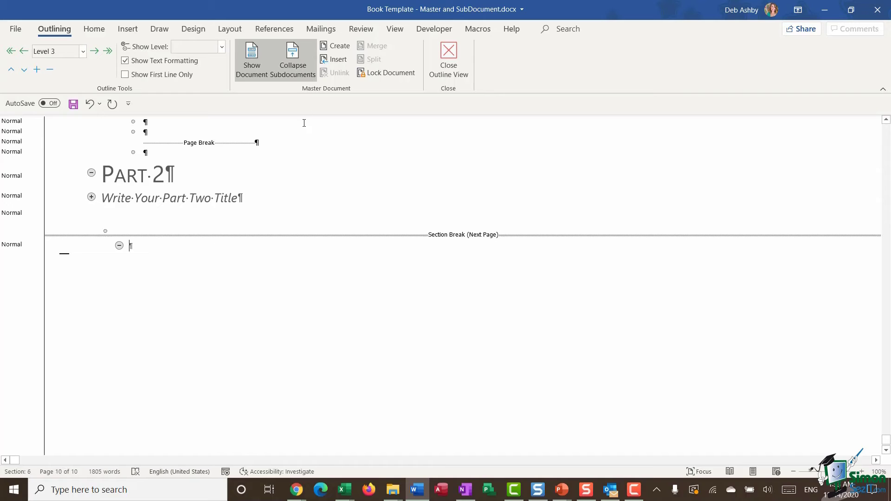
left_click(340, 61)
scroll(274, 209, "down", 3)
left_click(387, 173)
left_click(561, 324)
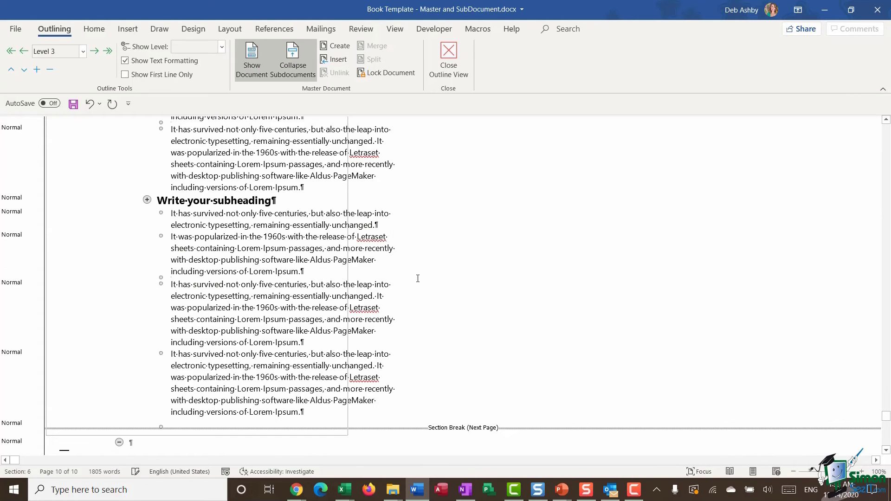
left_click(335, 60)
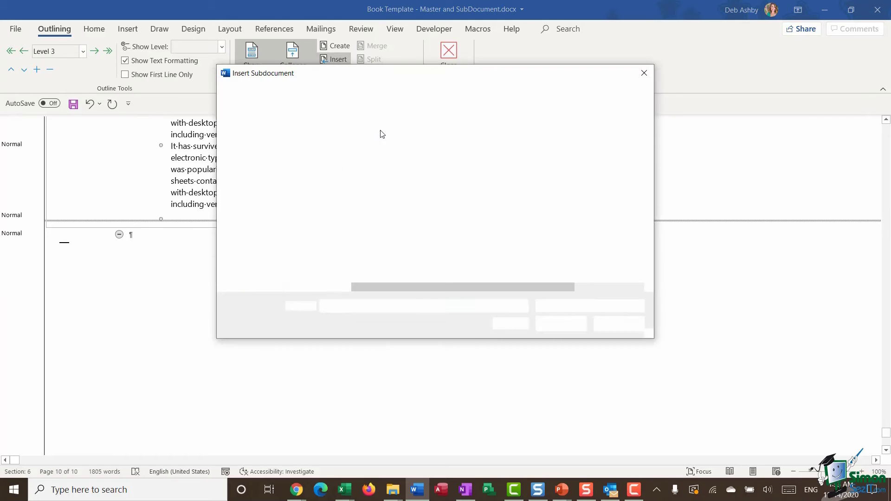
left_click(373, 186)
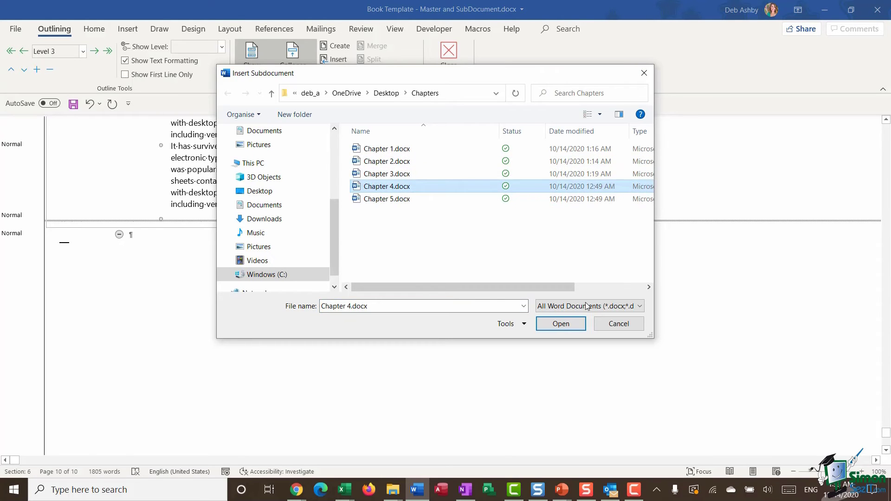
left_click(561, 323)
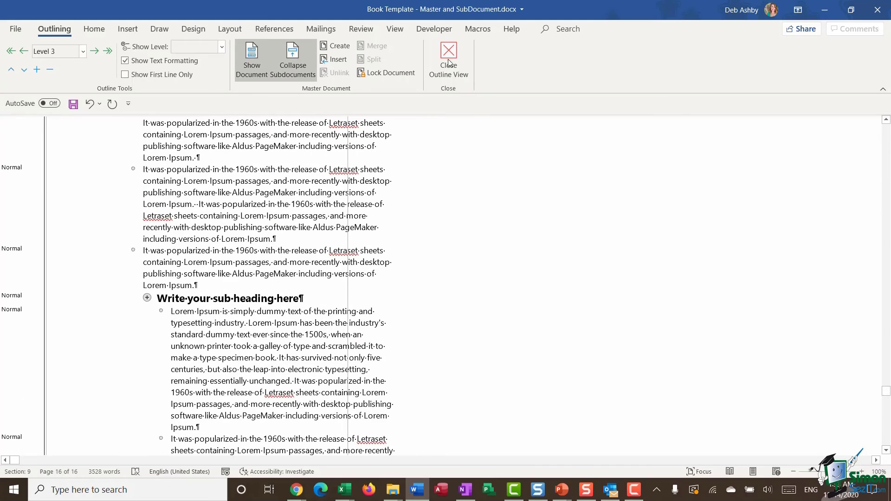
Step: Close Outline View and scroll up from page 16 to the Chapter Three title page, page 9
left_click(449, 58)
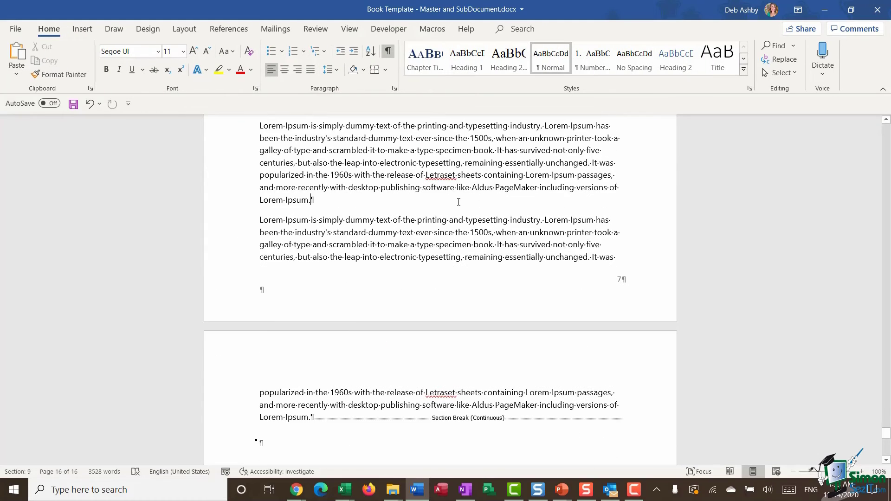
scroll(458, 202, "down", 10)
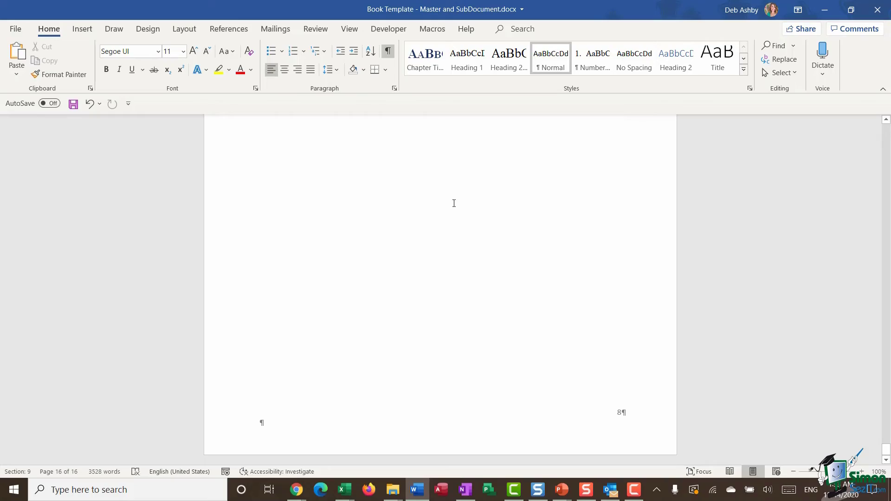
scroll(452, 200, "up", 10)
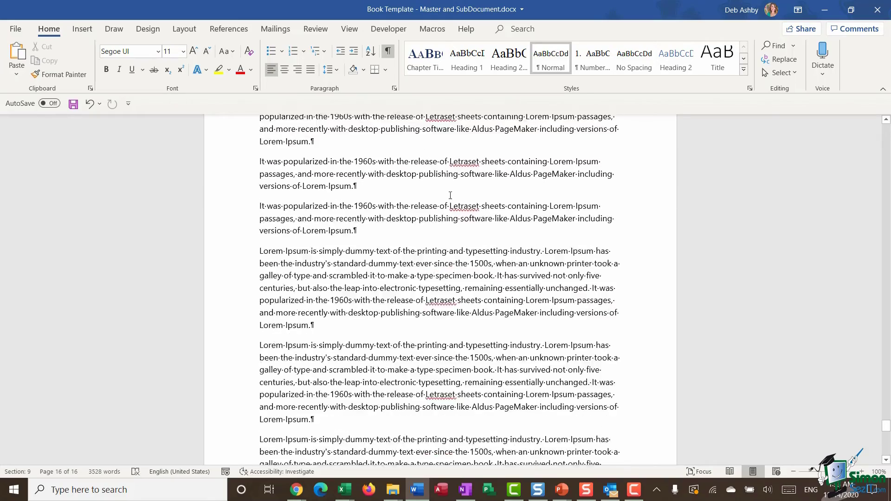
scroll(450, 196, "up", 15)
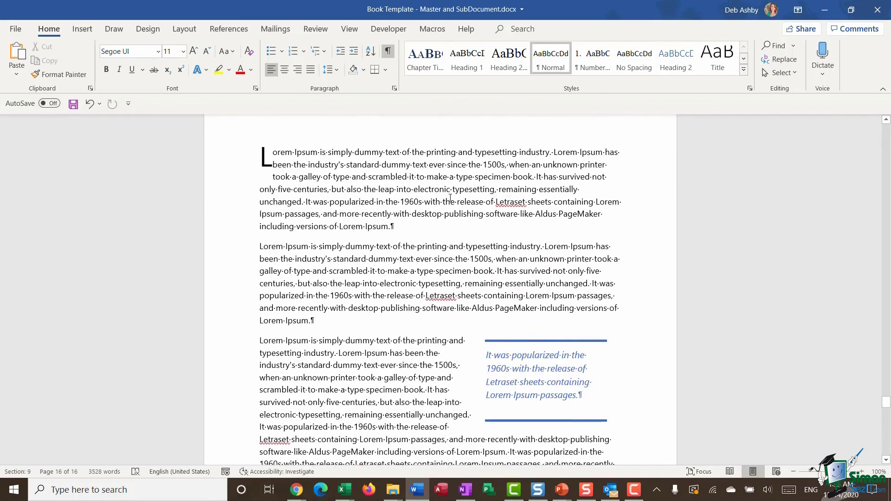
scroll(450, 197, "up", 10)
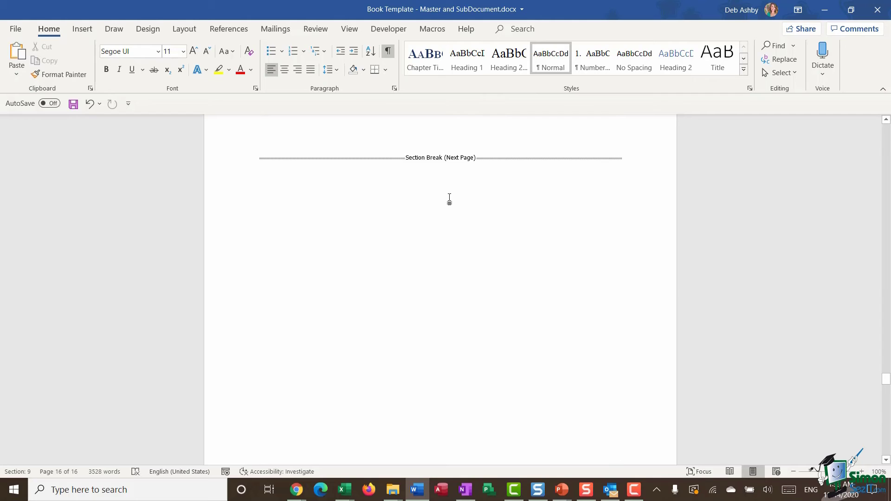
scroll(449, 198, "up", 10)
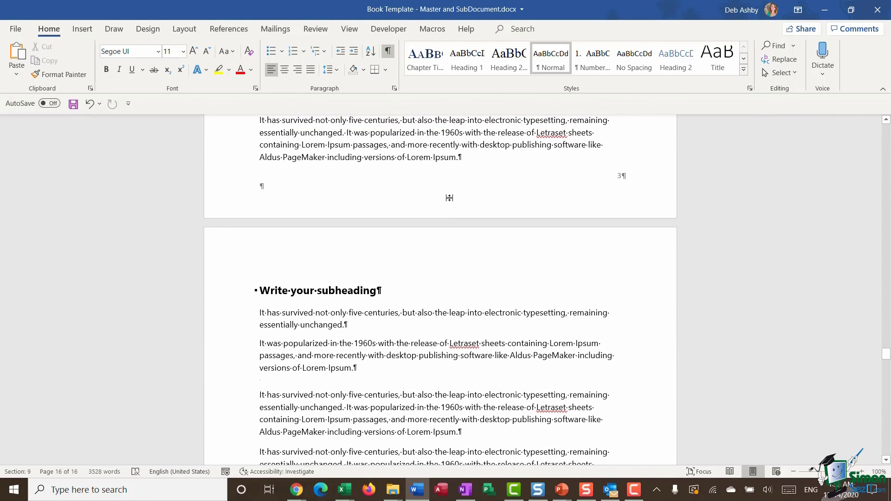
scroll(450, 197, "up", 4)
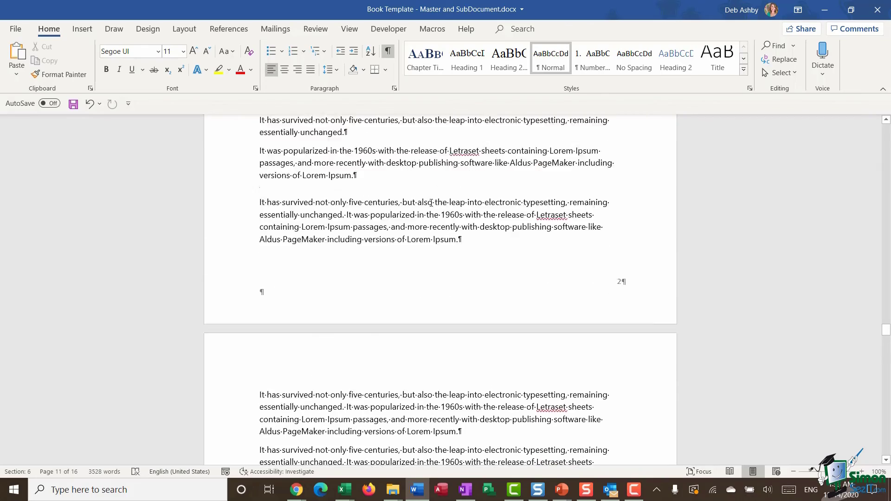
scroll(431, 203, "up", 6)
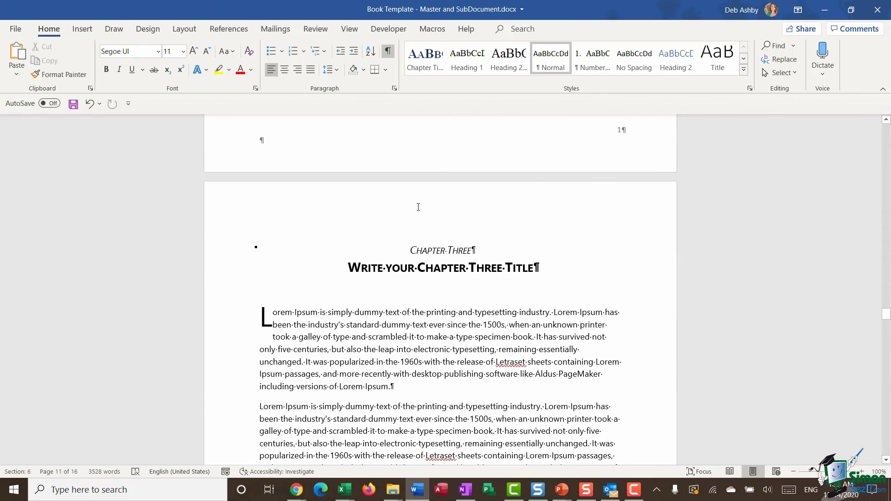
Step: Switch the master document to Outline view, jump to its end, and show the master document tools
left_click(350, 28)
left_click(101, 48)
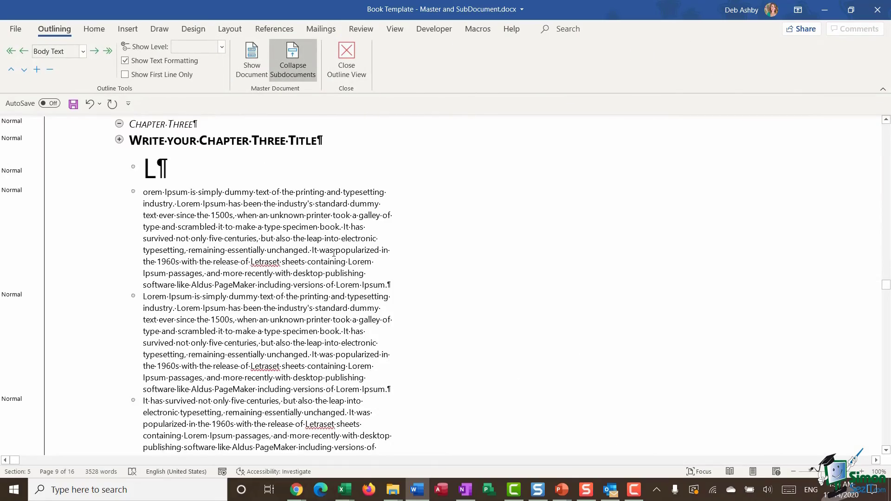
scroll(328, 254, "down", 15)
scroll(329, 254, "down", 15)
key("ctrl+End")
left_click(252, 60)
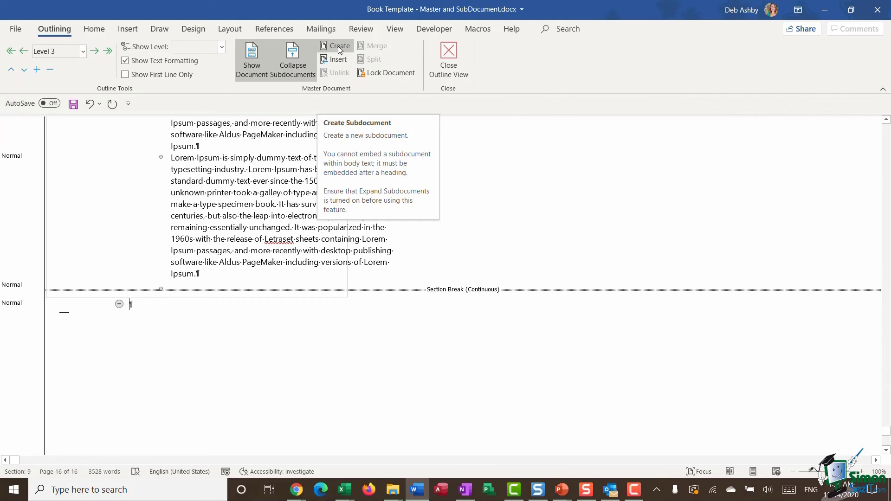
Step: Add an empty subdocument at the end and type 'Arokwepofkeos;lfks;lfk' into it
left_click(337, 46)
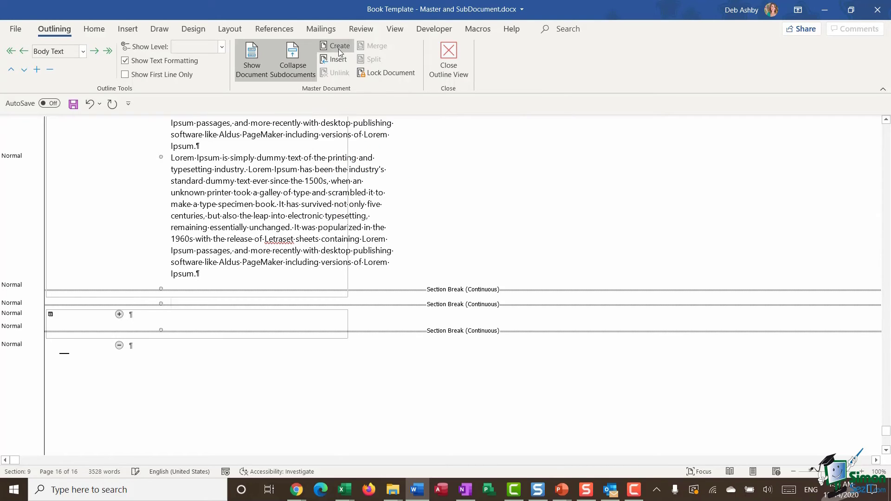
left_click(157, 316)
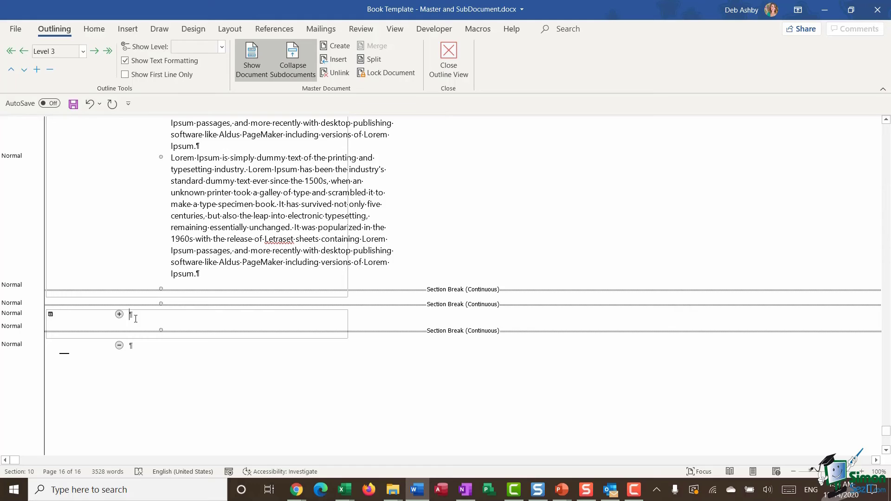
type("Arokwepofkeos;lfks;lfk")
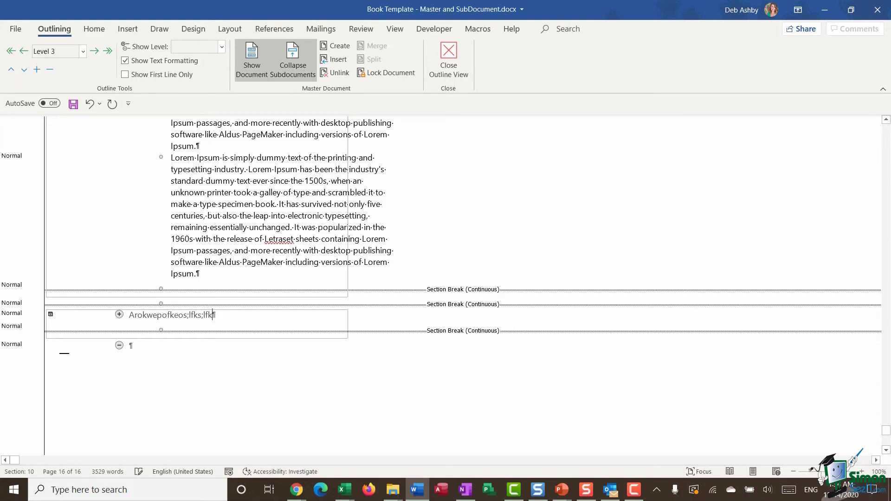
left_click(203, 317)
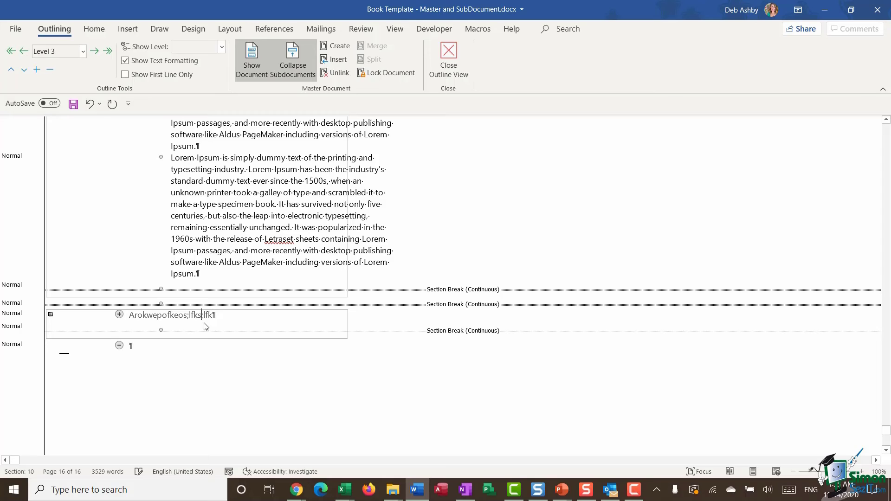
left_click(344, 77)
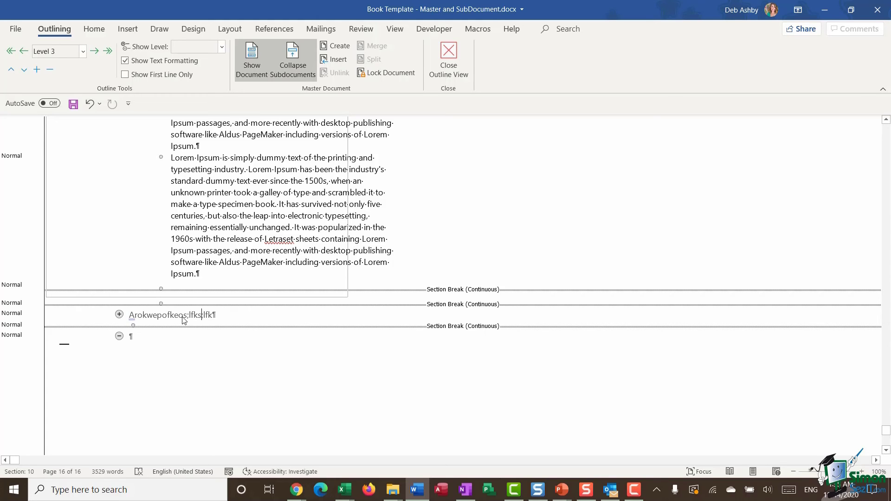
left_click(257, 193)
scroll(287, 200, "up", 6)
scroll(287, 200, "up", 6)
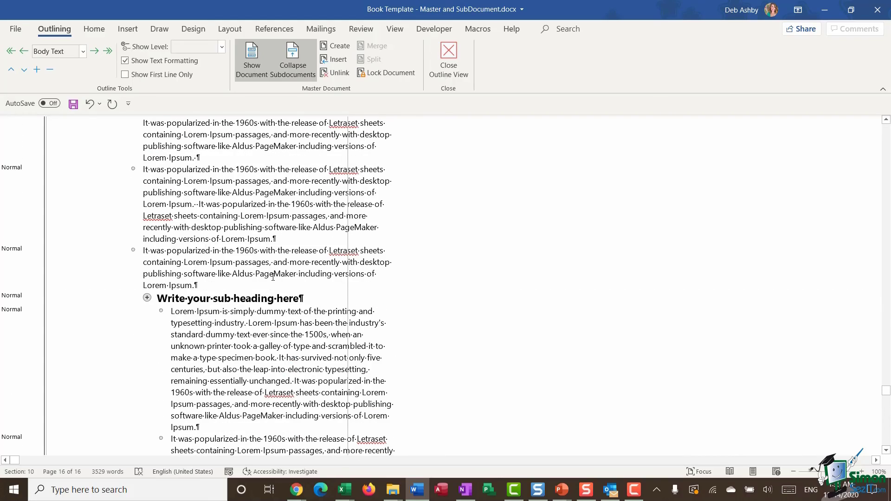
Step: Scroll up in the outline and place the insertion point in the Chapter Four text
scroll(272, 277, "up", 10)
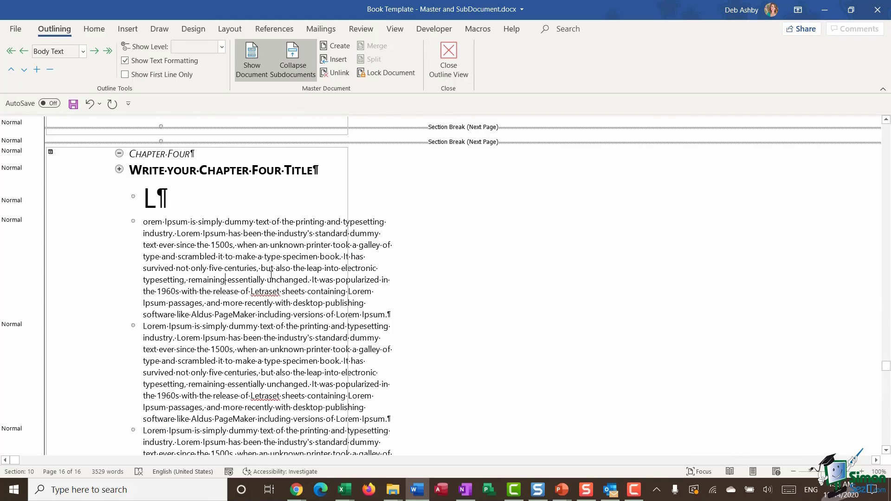
left_click(226, 276)
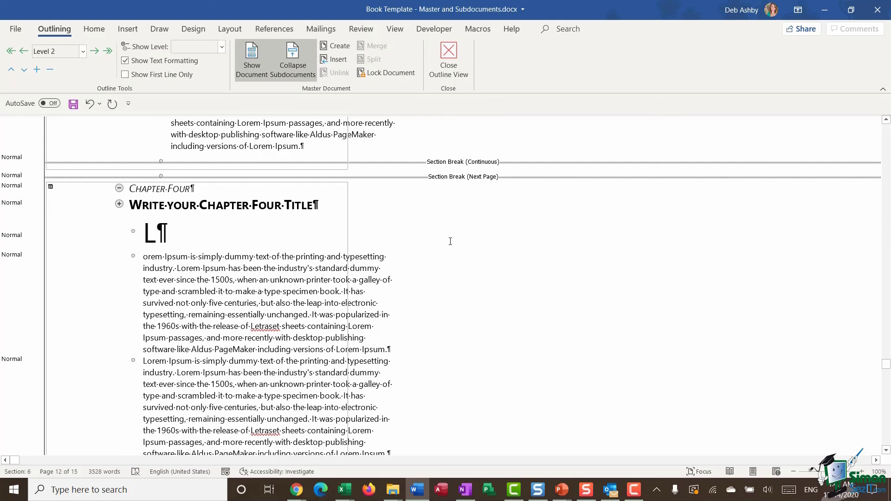
Step: Close Outline view and preview the 15-page book in Print, scrolling to the 'Part 1' page
left_click(449, 61)
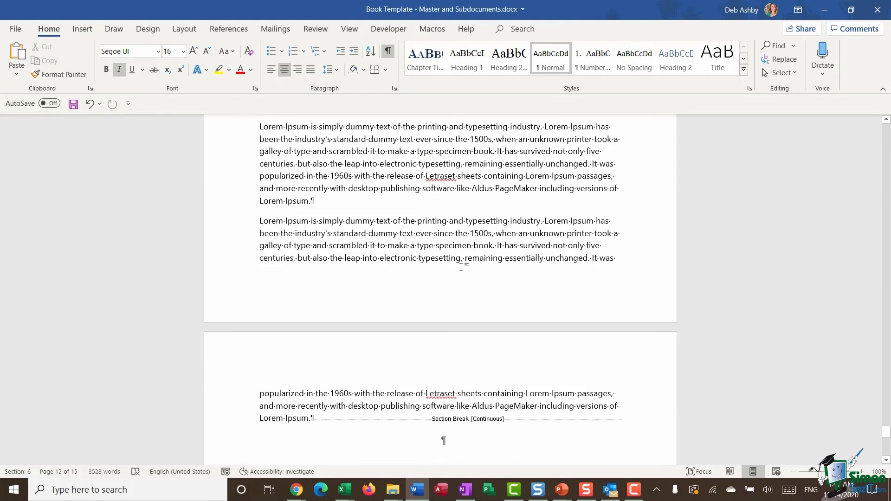
left_click(19, 30)
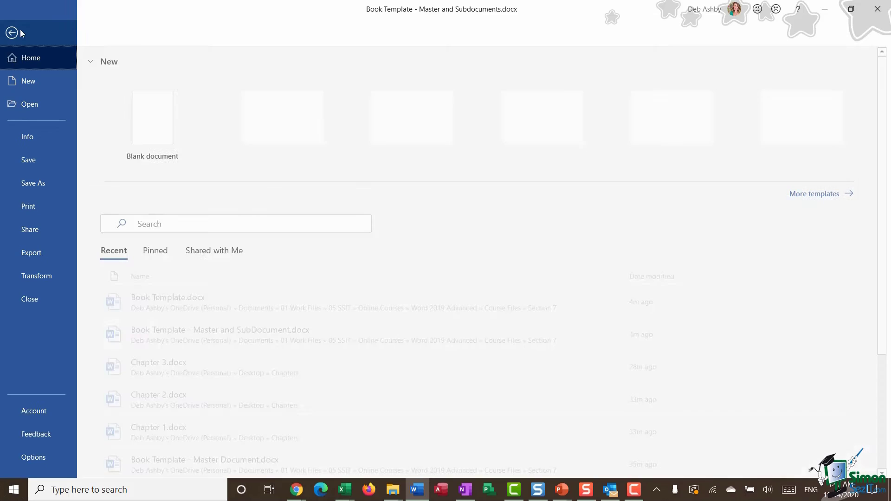
left_click(31, 209)
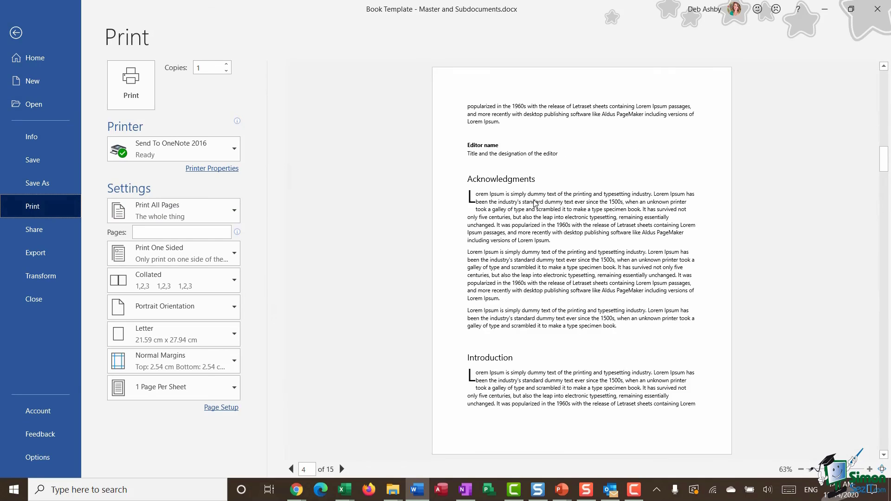
scroll(534, 204, "down", 2)
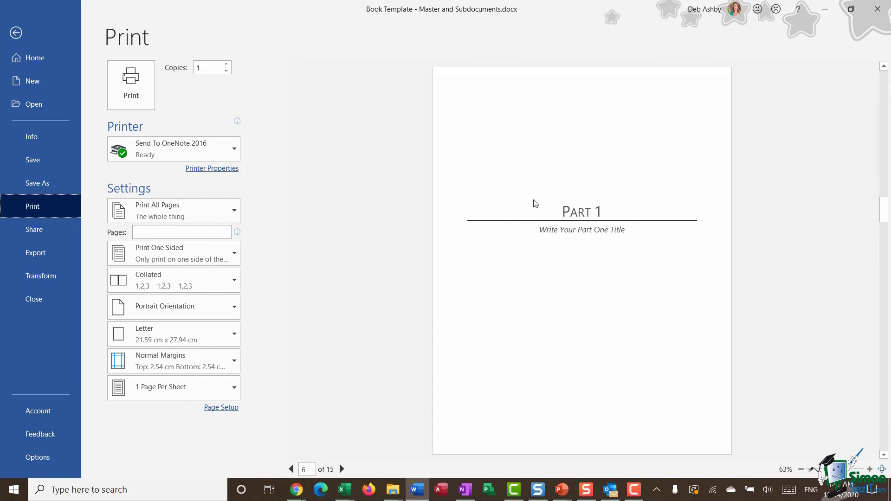
Step: Return from the print preview and scroll up to the Chapter Four title page, page 13
left_click(18, 33)
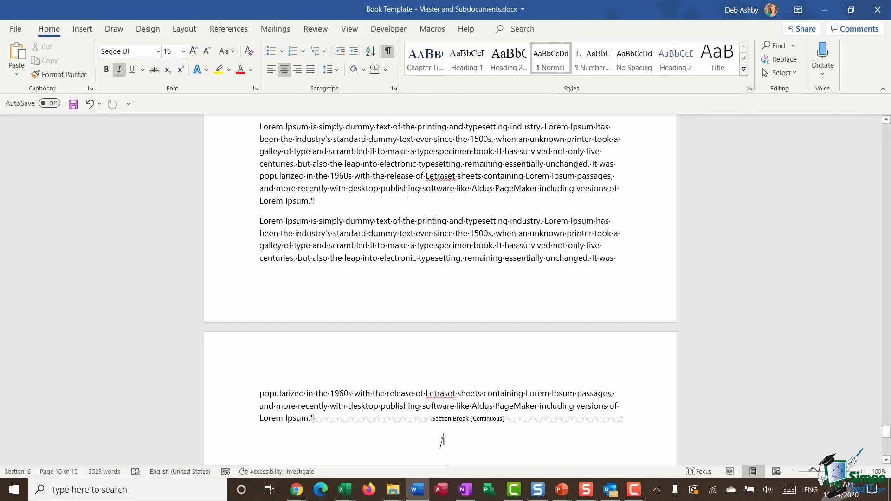
left_click(499, 184)
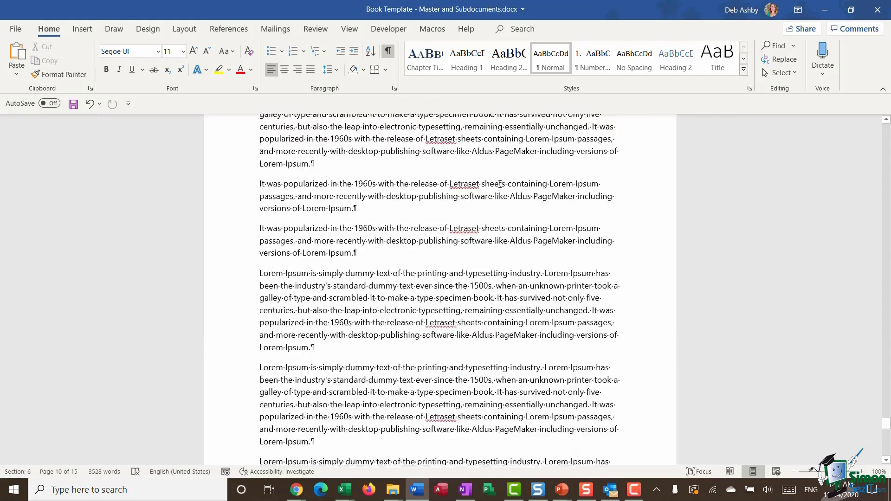
scroll(499, 184, "up", 15)
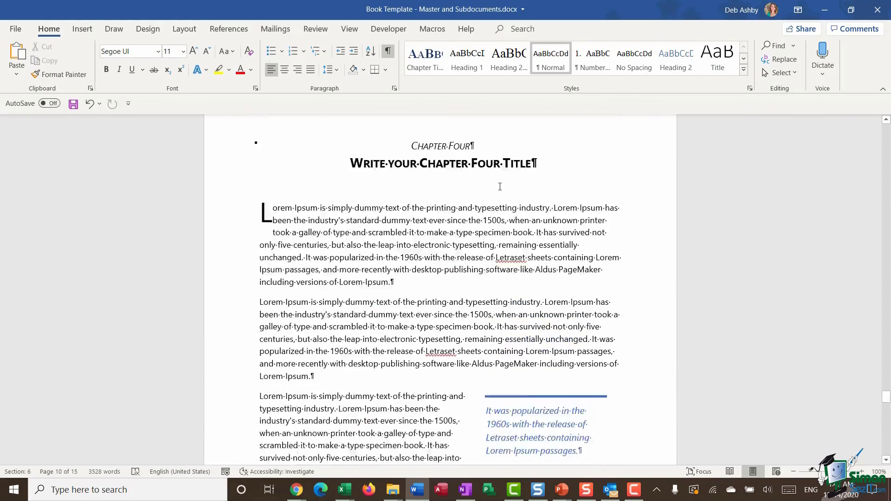
scroll(499, 186, "up", 1)
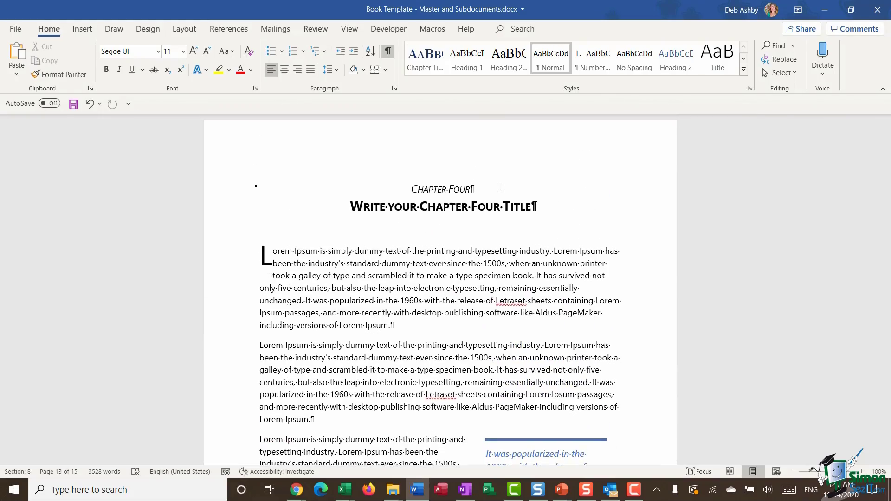